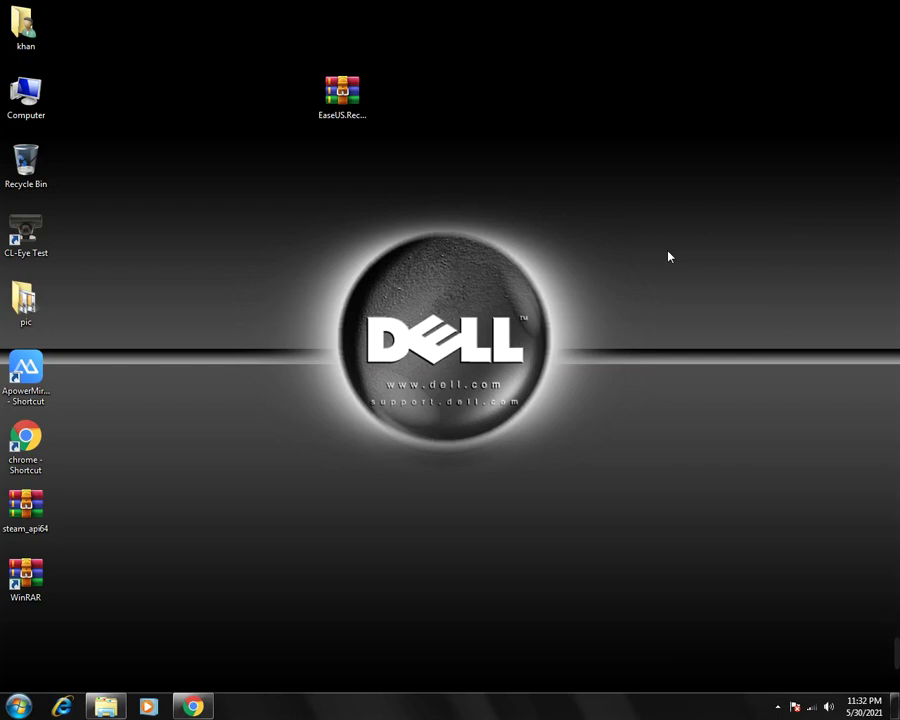
{"action": "right_click", "coordinate": [669, 257]}
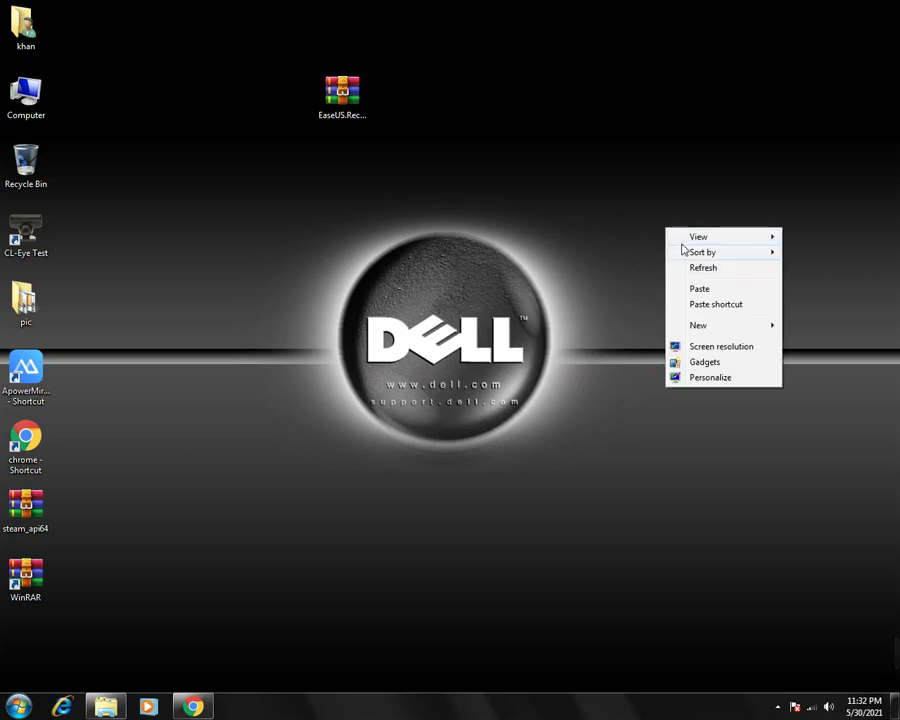
{"action": "right_click", "coordinate": [703, 267]}
{"action": "left_click", "coordinate": [737, 306]}
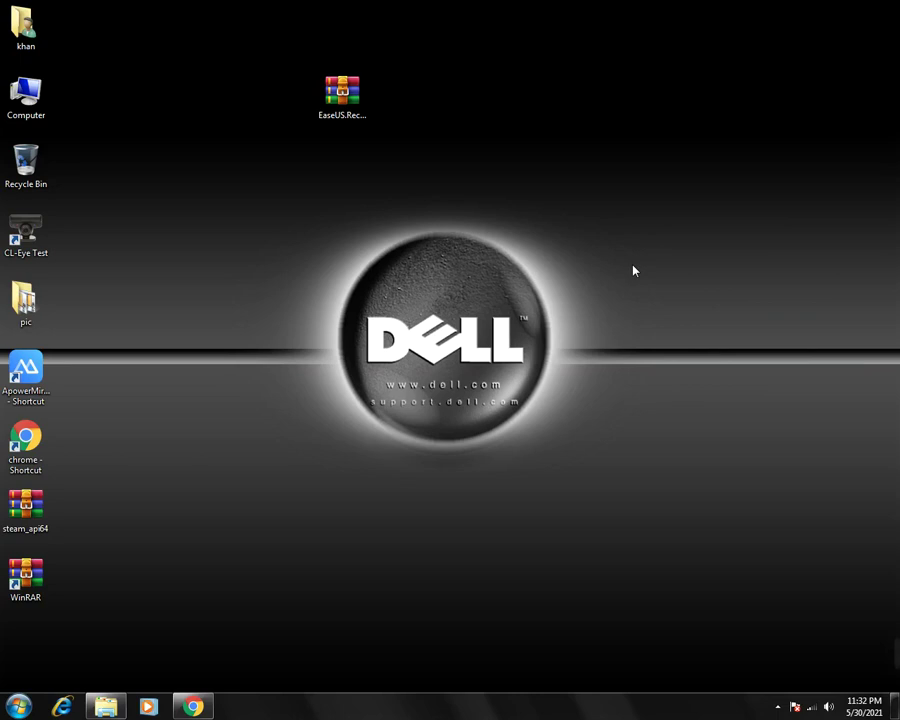
{"action": "right_click", "coordinate": [382, 84]}
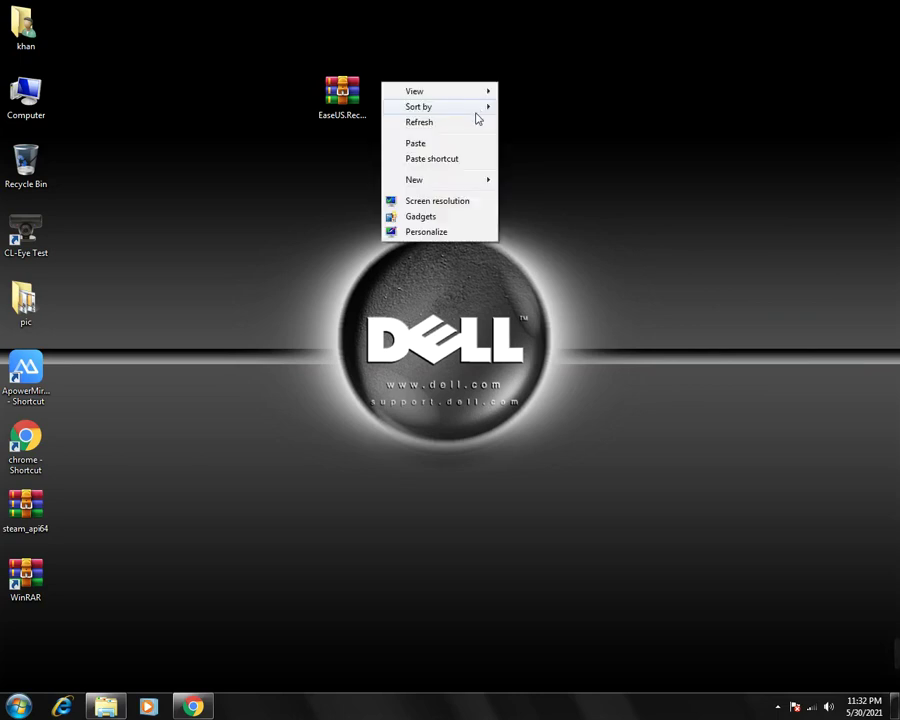
{"action": "right_click", "coordinate": [478, 121]}
{"action": "left_click", "coordinate": [516, 155]}
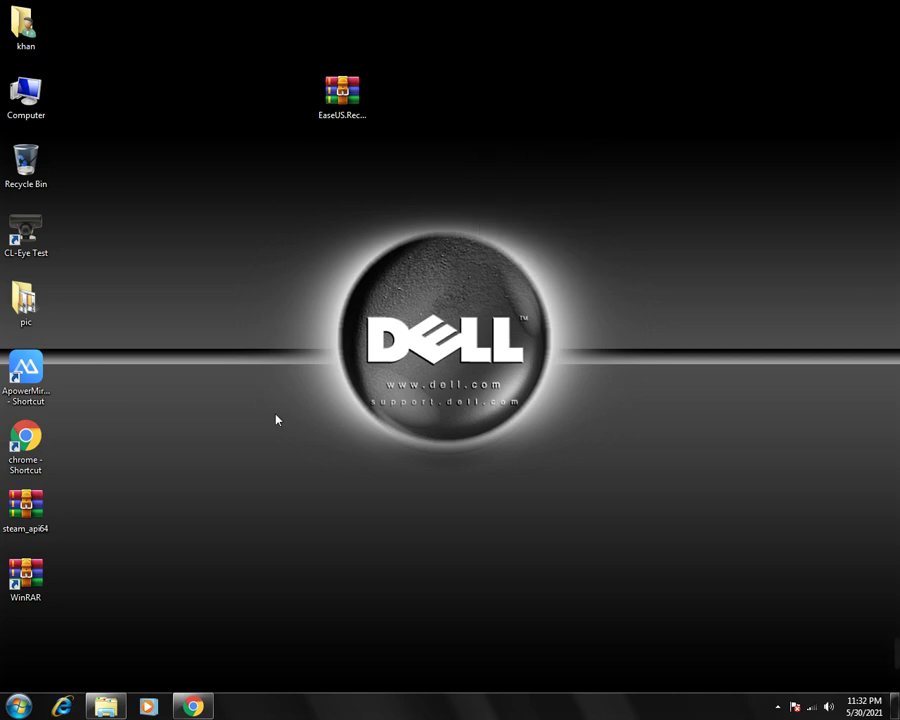
- Start downloading the EaseUS.RecExperts.win.full.crack.v1.4.9.6.rar archive from Google Drive in Chrome and cancel the download
{"action": "left_click", "coordinate": [194, 704]}
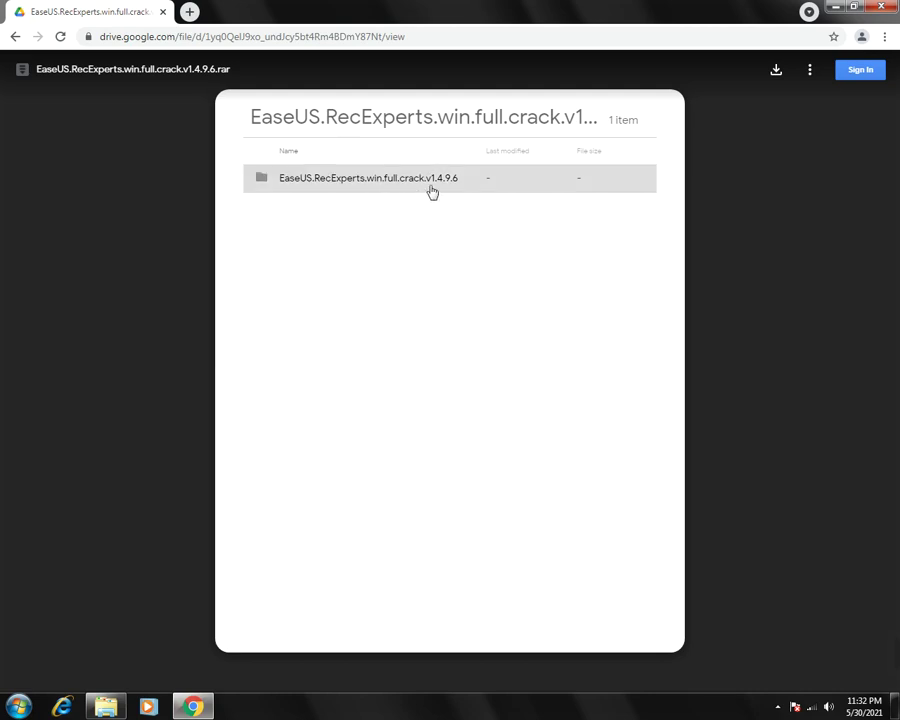
{"action": "left_click", "coordinate": [776, 70]}
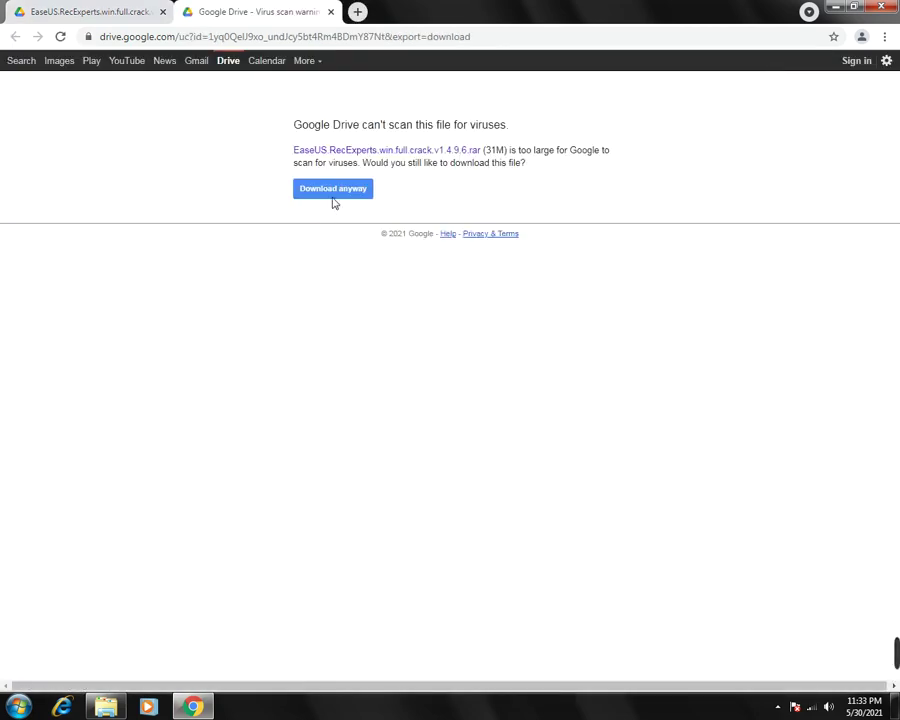
{"action": "left_click", "coordinate": [338, 195]}
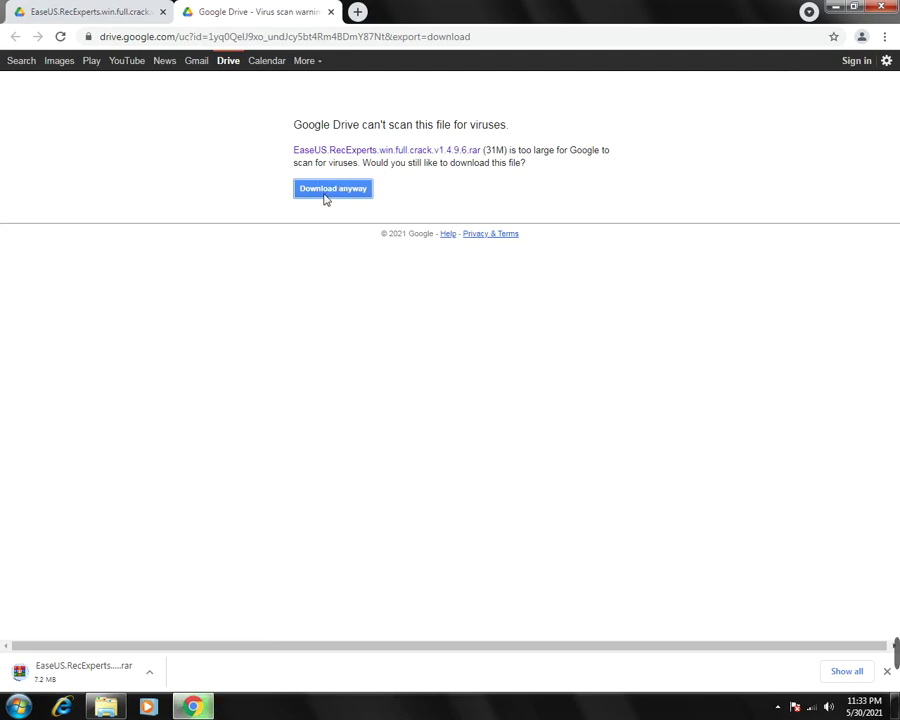
{"action": "left_click", "coordinate": [845, 672]}
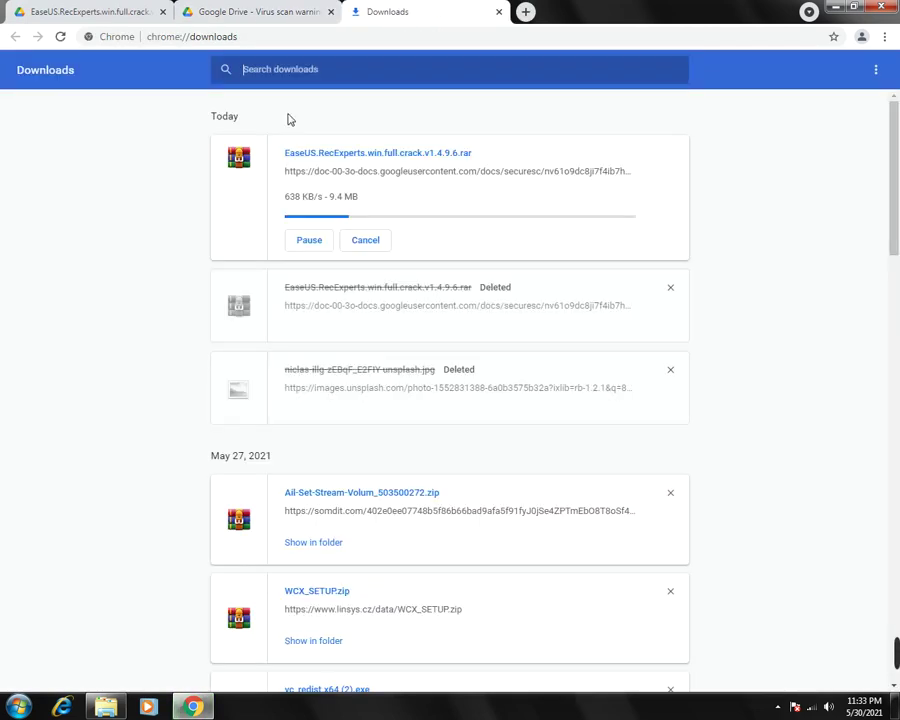
{"action": "left_click", "coordinate": [381, 242]}
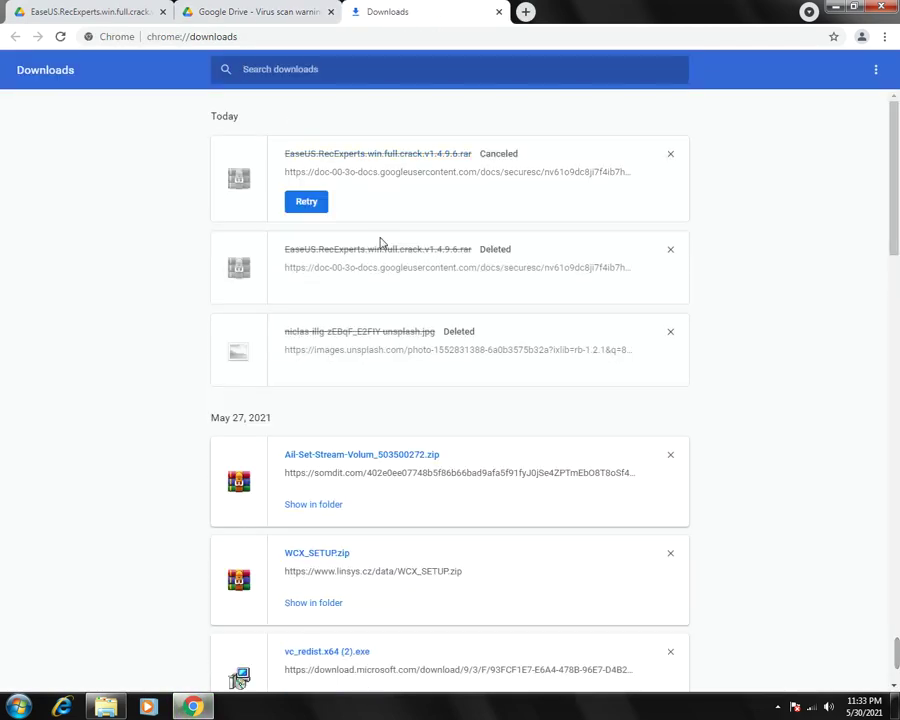
{"action": "left_click", "coordinate": [835, 8]}
- Extract the EaseUS RecExperts archive directly onto the desktop
{"action": "right_click", "coordinate": [679, 55]}
{"action": "left_click", "coordinate": [695, 92]}
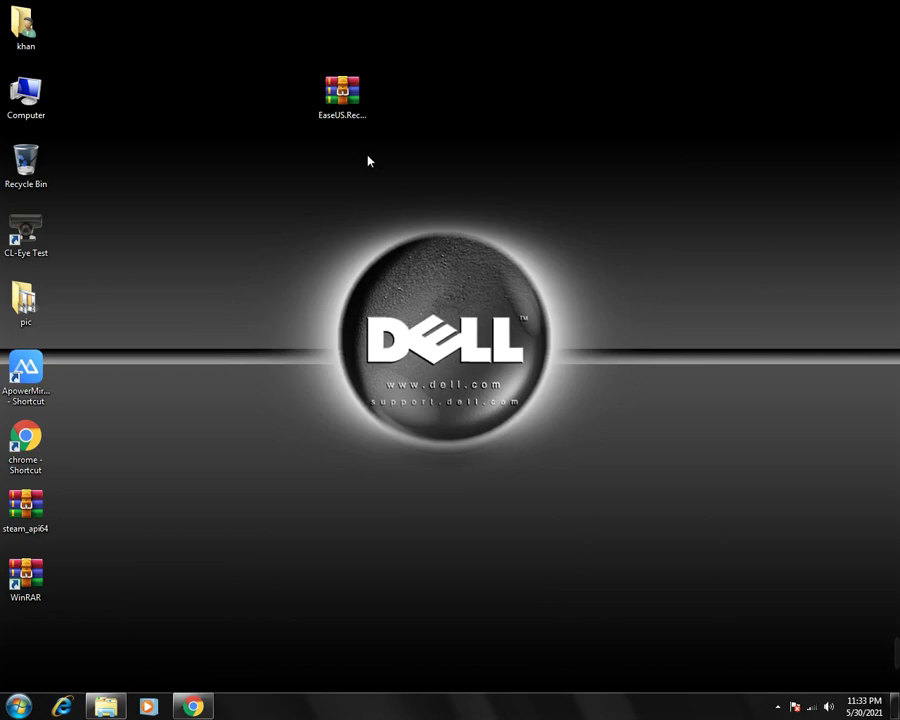
{"action": "right_click", "coordinate": [355, 90]}
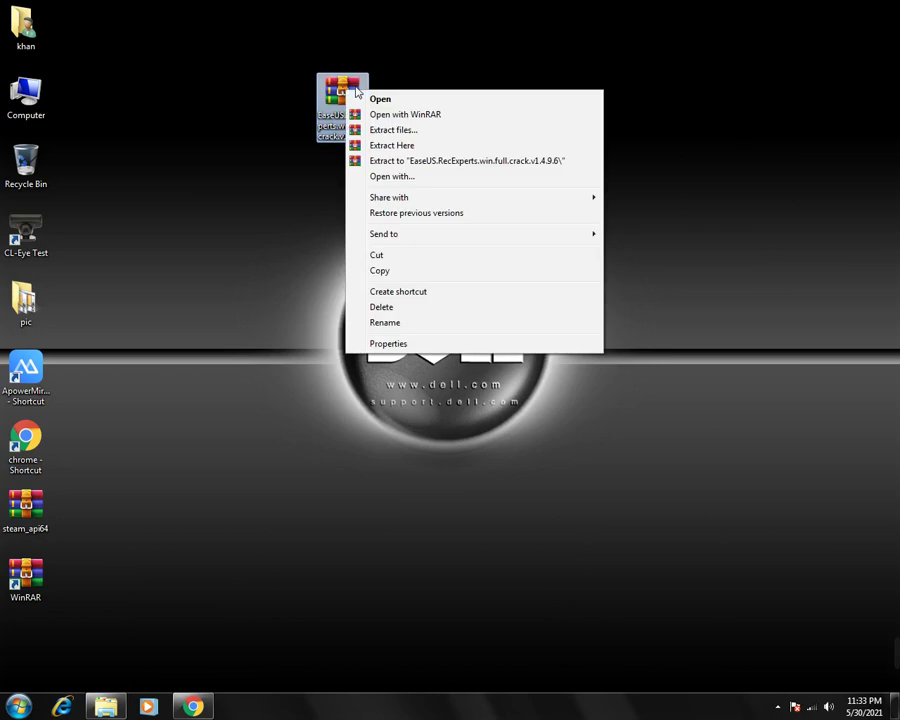
{"action": "left_click", "coordinate": [401, 146]}
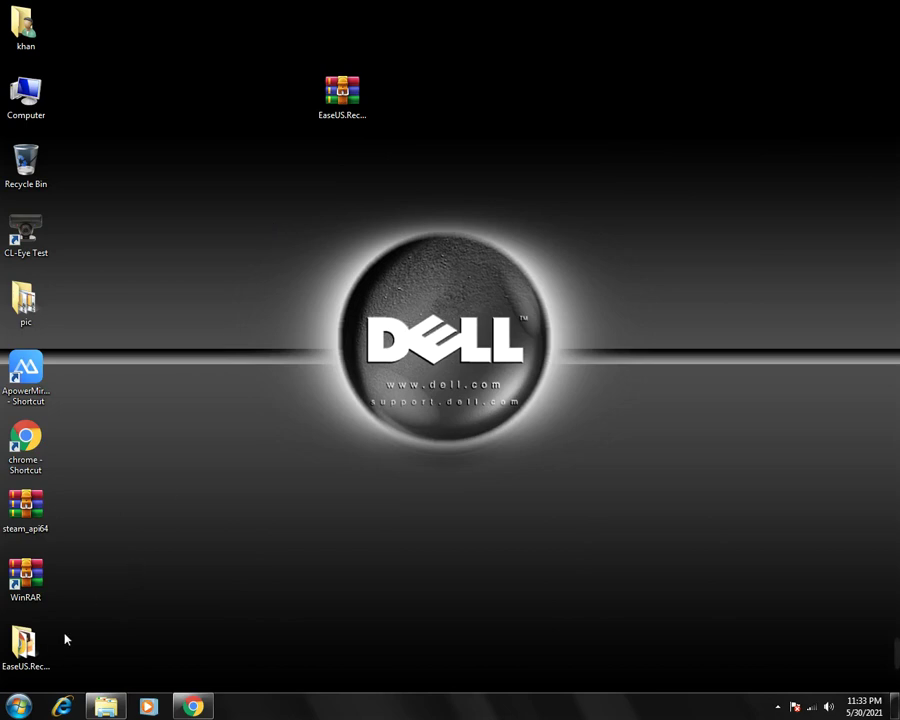
{"action": "right_click", "coordinate": [28, 652]}
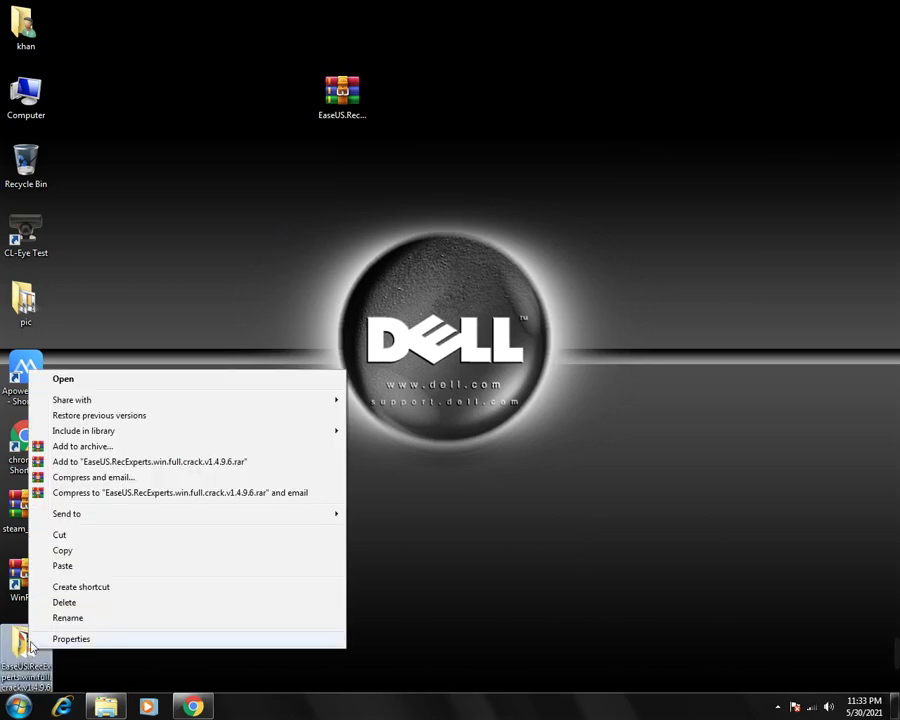
{"action": "left_click", "coordinate": [452, 556]}
{"action": "right_click", "coordinate": [228, 384]}
{"action": "left_click", "coordinate": [255, 421]}
{"action": "right_click", "coordinate": [243, 387]}
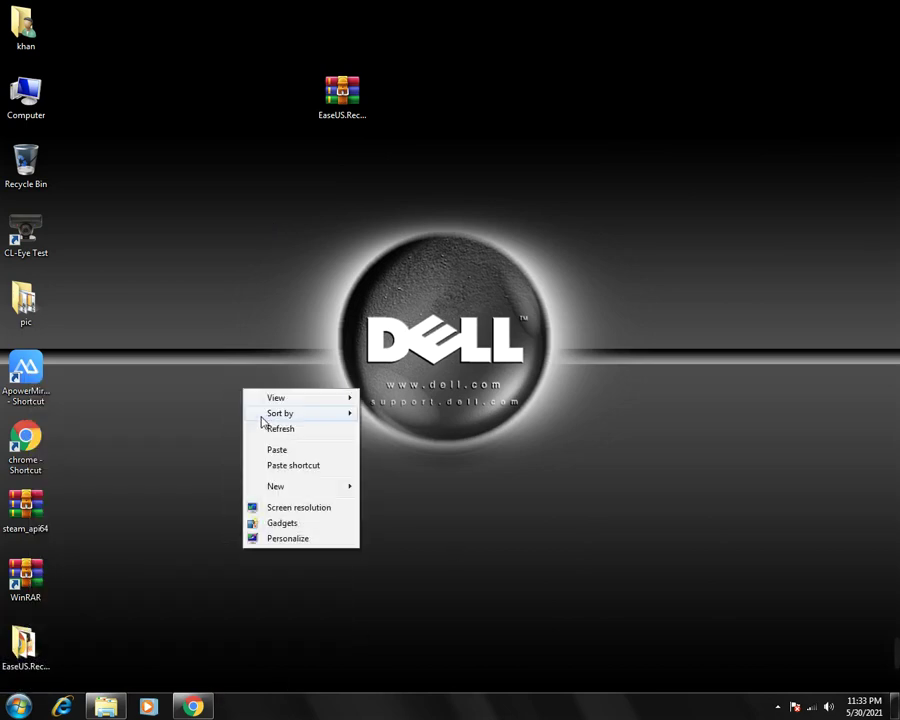
{"action": "left_click", "coordinate": [264, 424]}
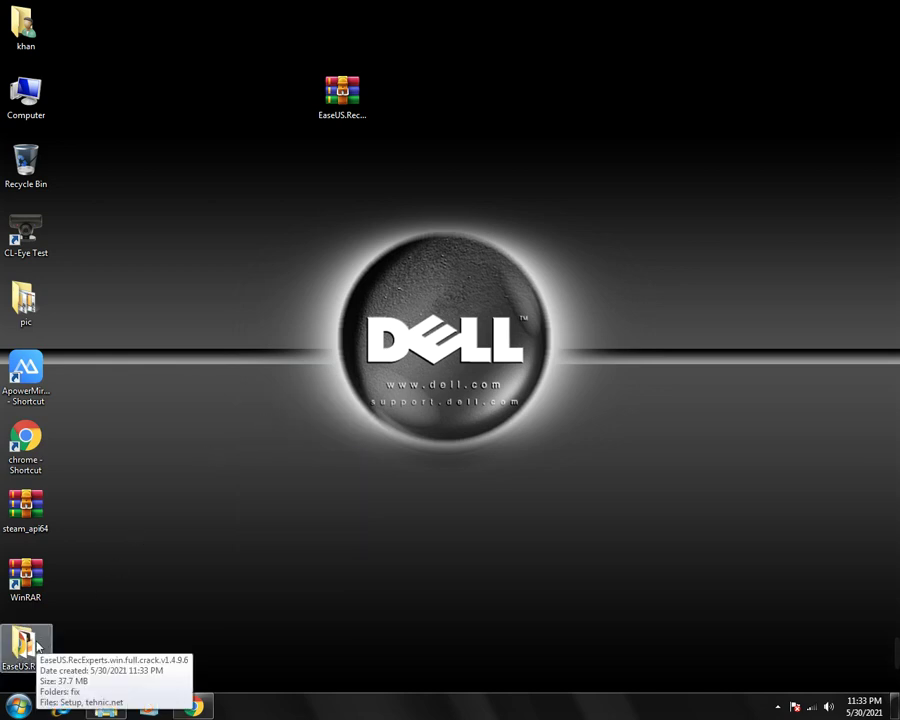
{"action": "right_click", "coordinate": [155, 544]}
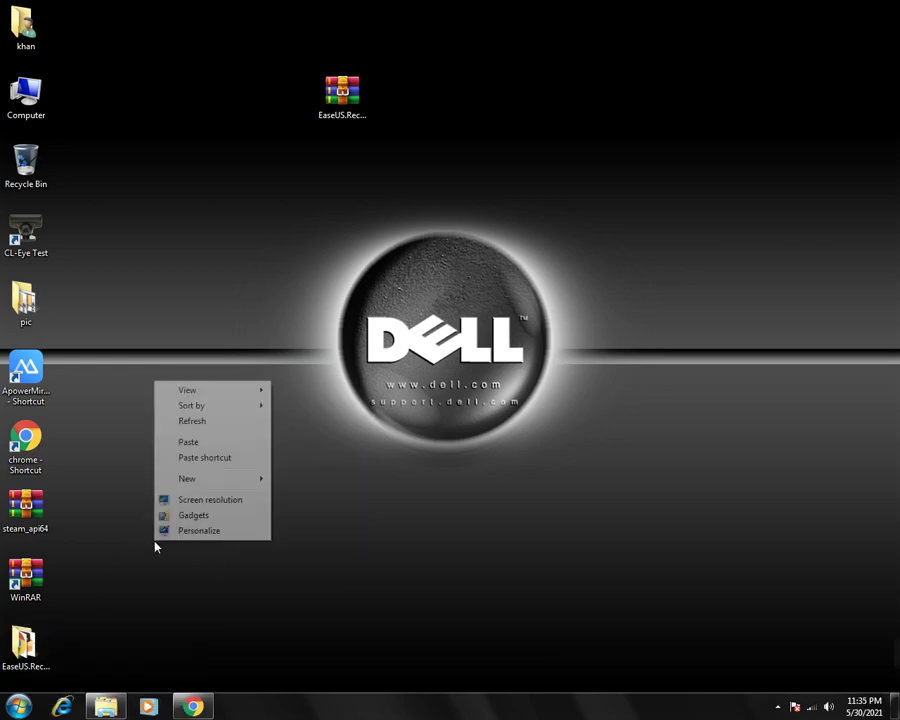
{"action": "left_click", "coordinate": [210, 423]}
- Open the extracted EaseUS.RecExperts.win.full.crack.v1.4.9.6 folder on the desktop and display its contents as larger icons
{"action": "double_click", "coordinate": [24, 648]}
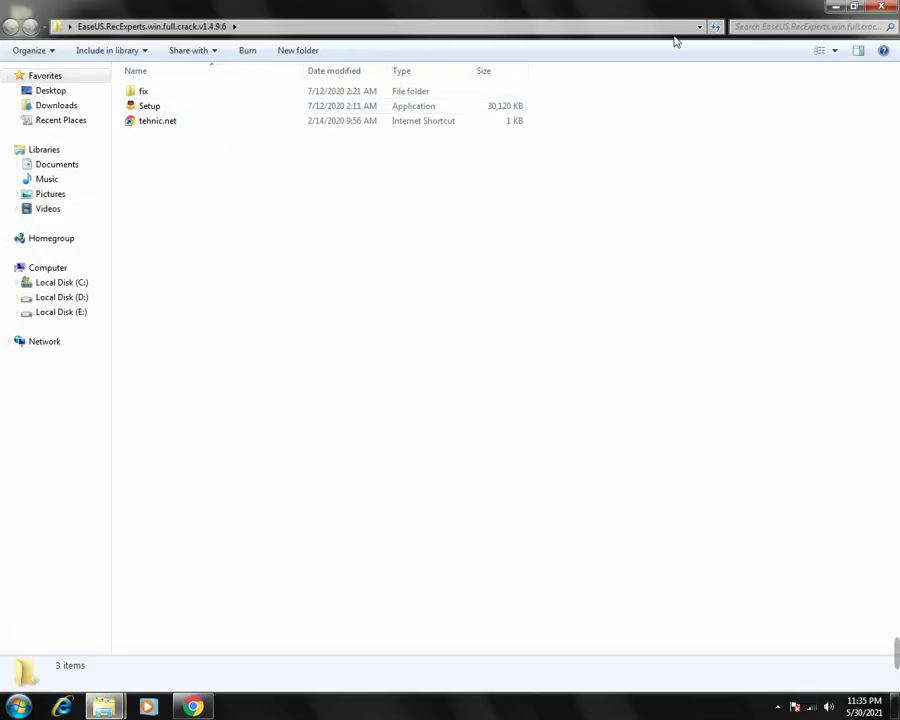
{"action": "left_click", "coordinate": [832, 51]}
{"action": "left_click", "coordinate": [835, 41]}
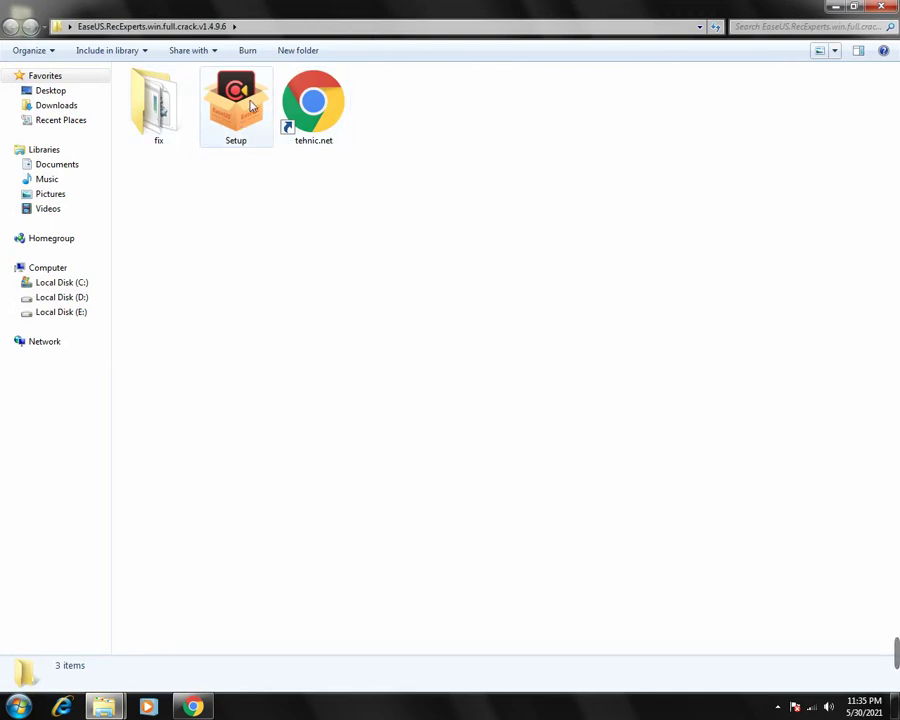
- Run Setup with English as the installation language and accept the EaseUS RecExperts license agreement
{"action": "double_click", "coordinate": [250, 103]}
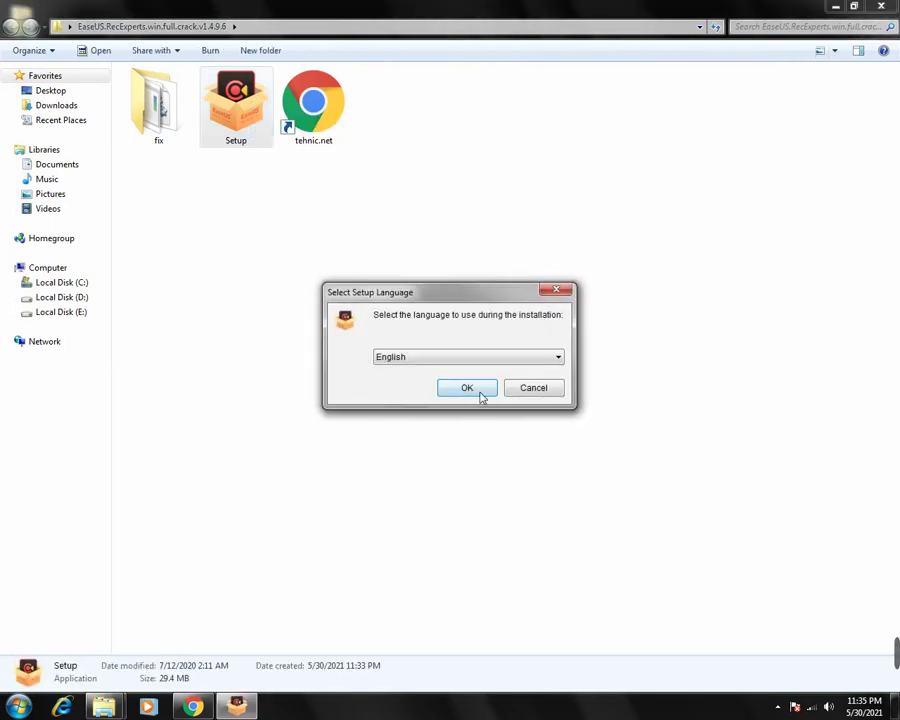
{"action": "left_click", "coordinate": [482, 394]}
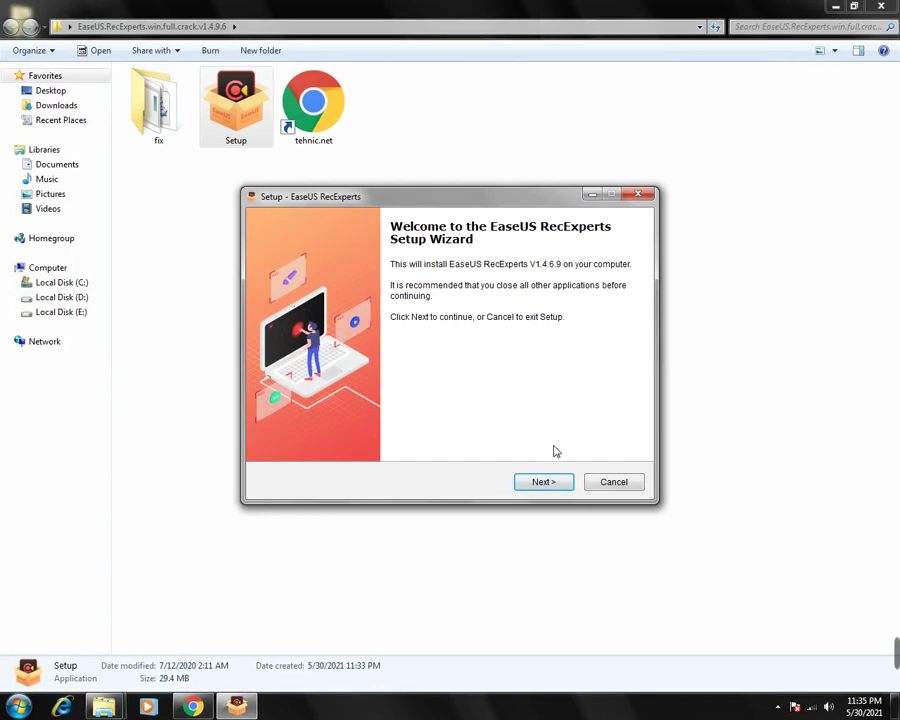
{"action": "left_click", "coordinate": [556, 481]}
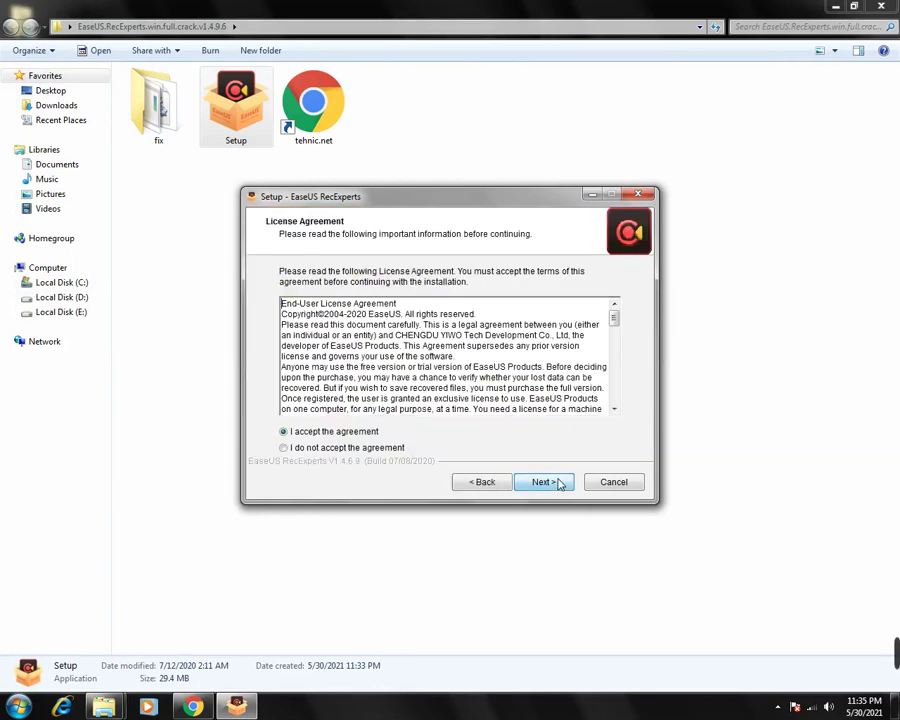
{"action": "left_click", "coordinate": [379, 451]}
{"action": "left_click", "coordinate": [372, 432]}
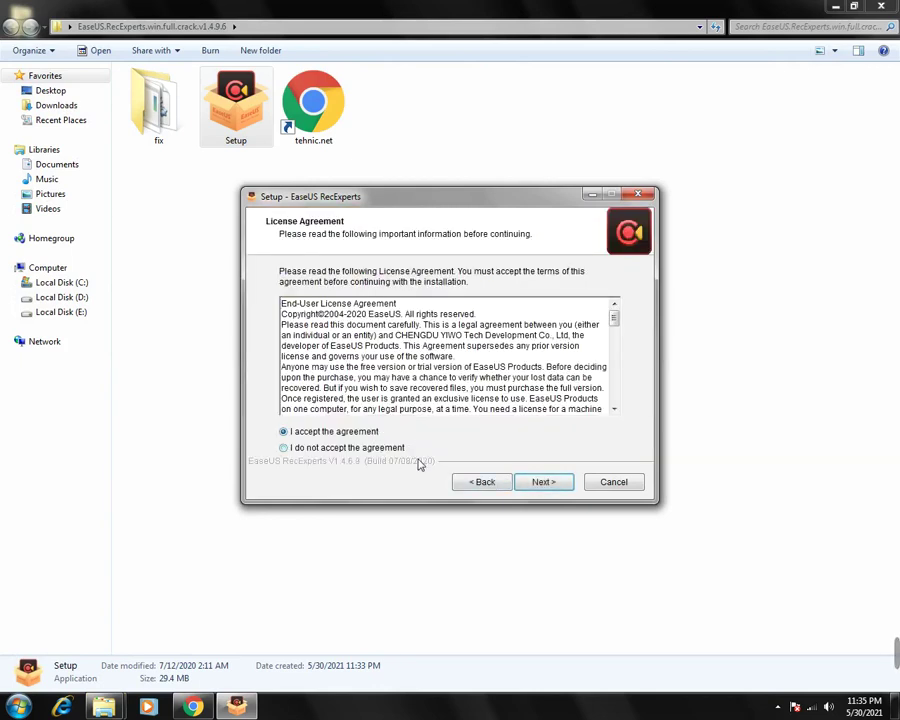
{"action": "left_click", "coordinate": [549, 487]}
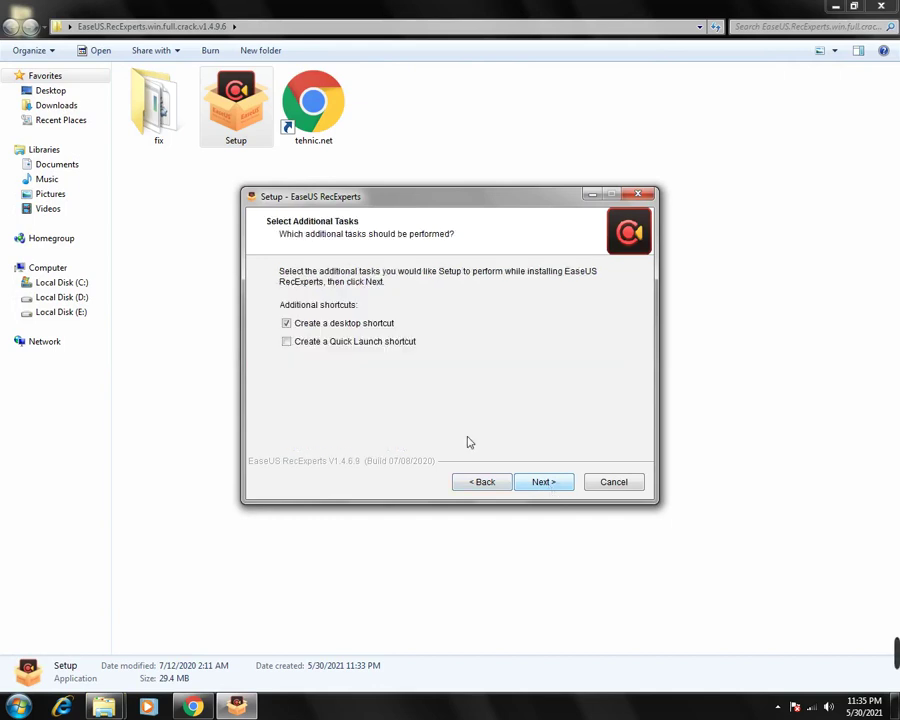
- Install EaseUS RecExperts with only a desktop shortcut, finish the wizard with launching enabled, and close the browser
{"action": "left_click", "coordinate": [339, 344]}
{"action": "left_click", "coordinate": [339, 344]}
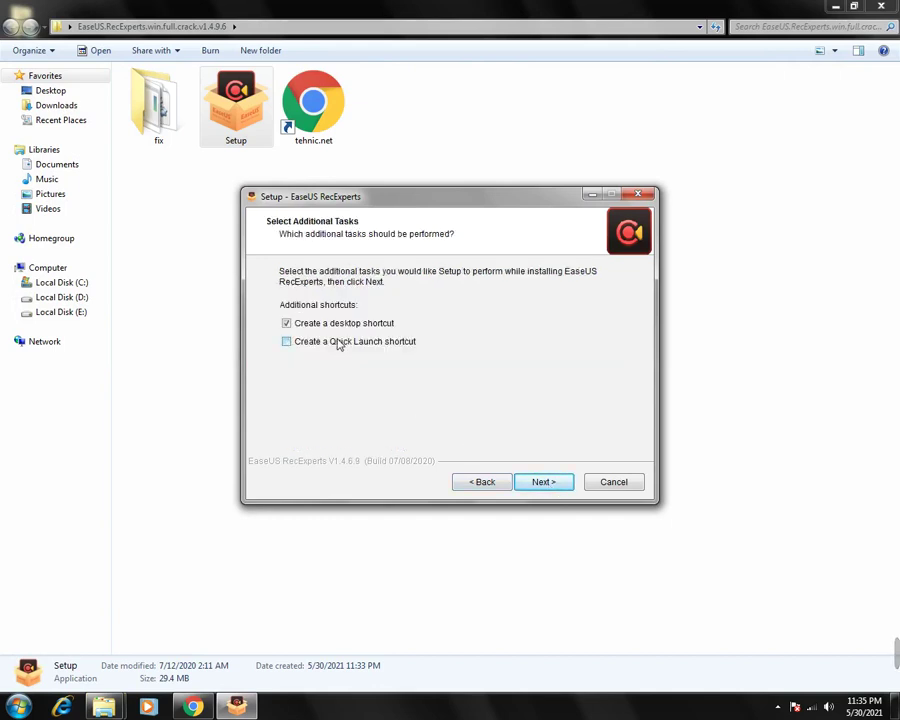
{"action": "left_click", "coordinate": [541, 483]}
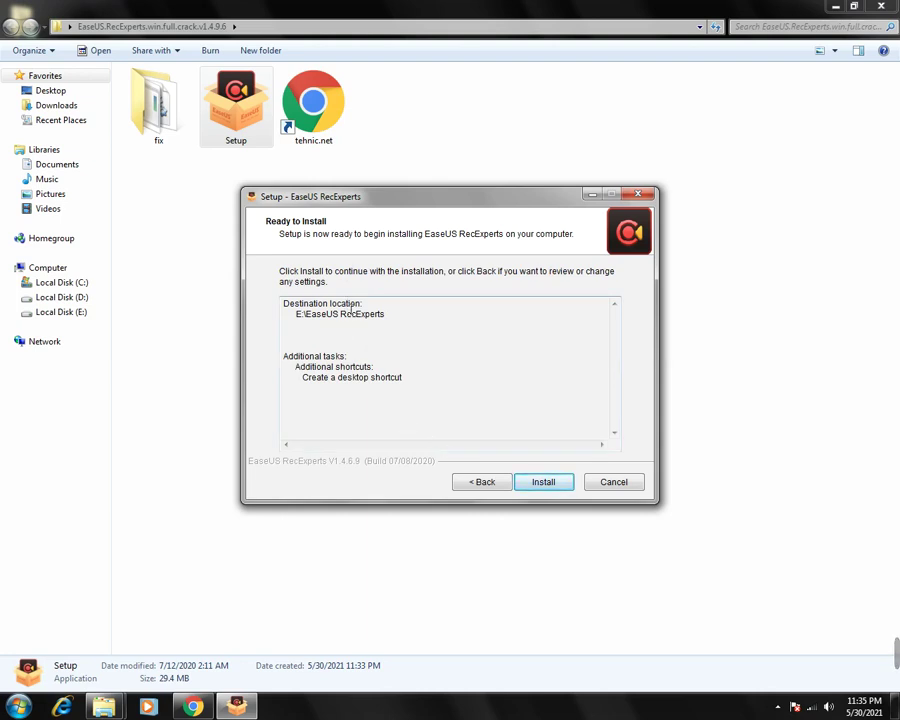
{"action": "left_click", "coordinate": [557, 482]}
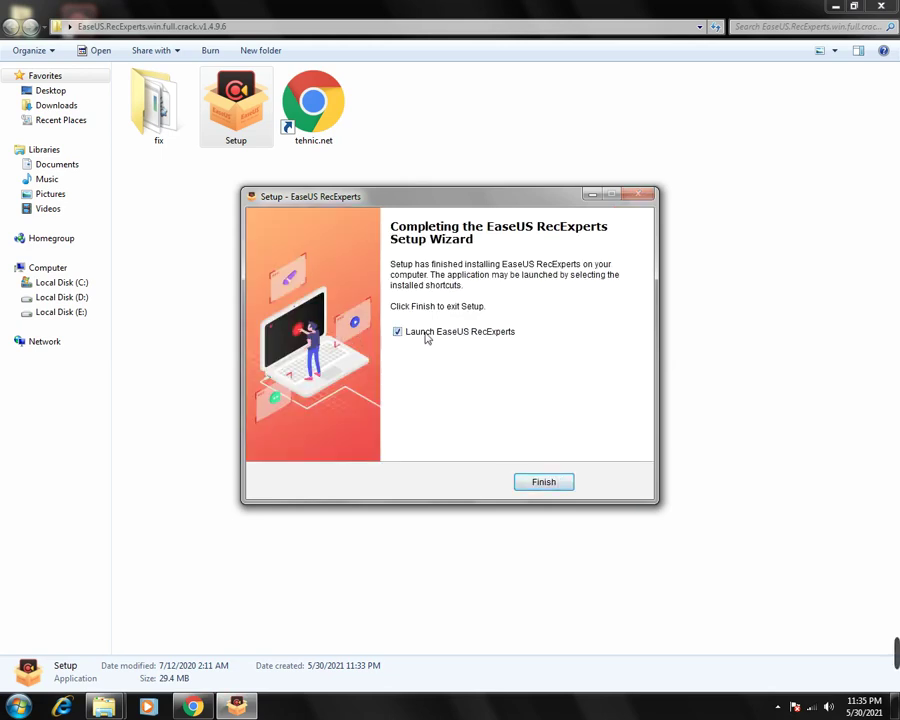
{"action": "left_click", "coordinate": [546, 484]}
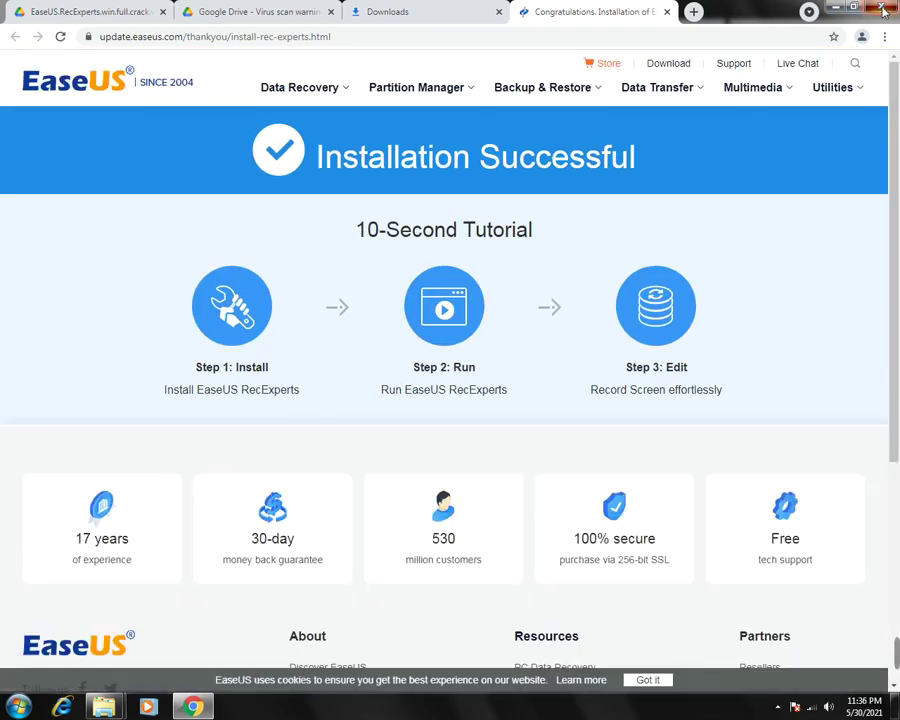
{"action": "left_click", "coordinate": [879, 8]}
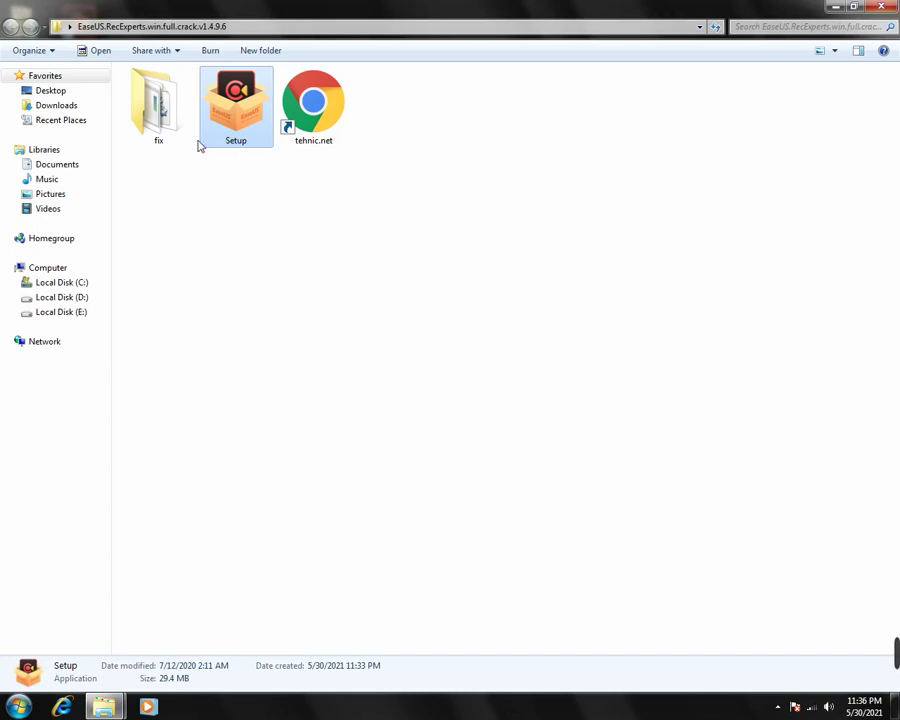
- Copy all five Apowersoft files from the fix folder and close the folder window
{"action": "double_click", "coordinate": [158, 121]}
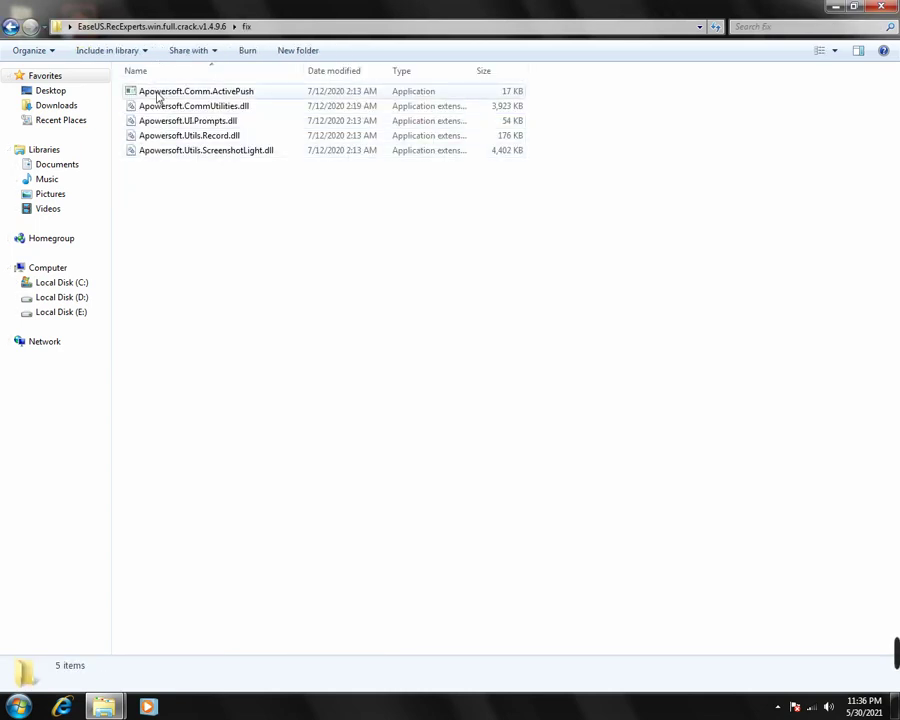
{"action": "key", "text": "BackSpace"}
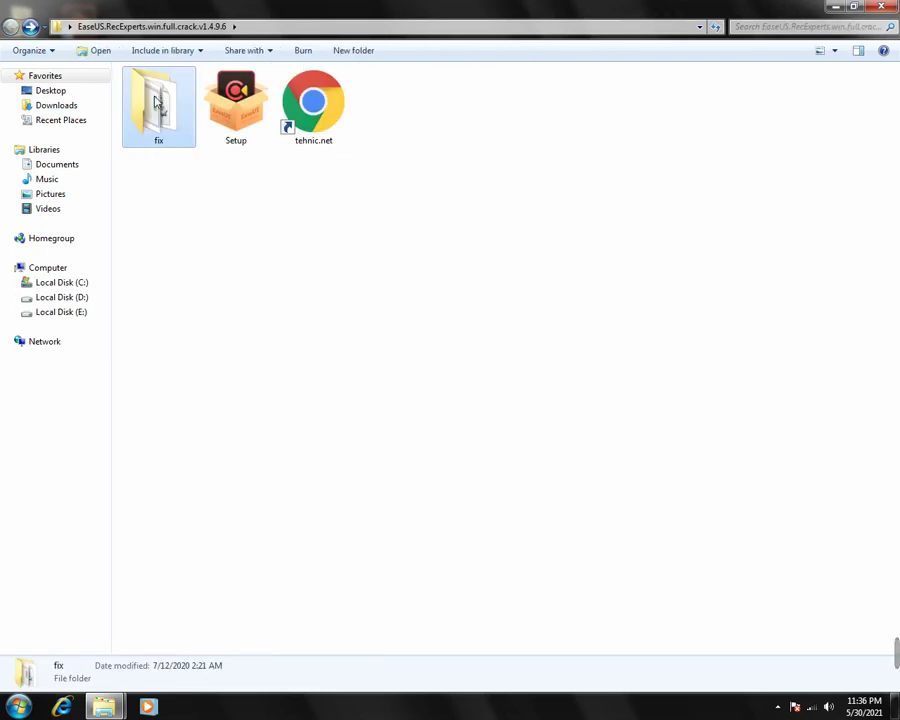
{"action": "double_click", "coordinate": [155, 100]}
{"action": "left_click_drag", "start_coordinate": [222, 197], "coordinate": [243, 90]}
{"action": "right_click", "coordinate": [253, 116]}
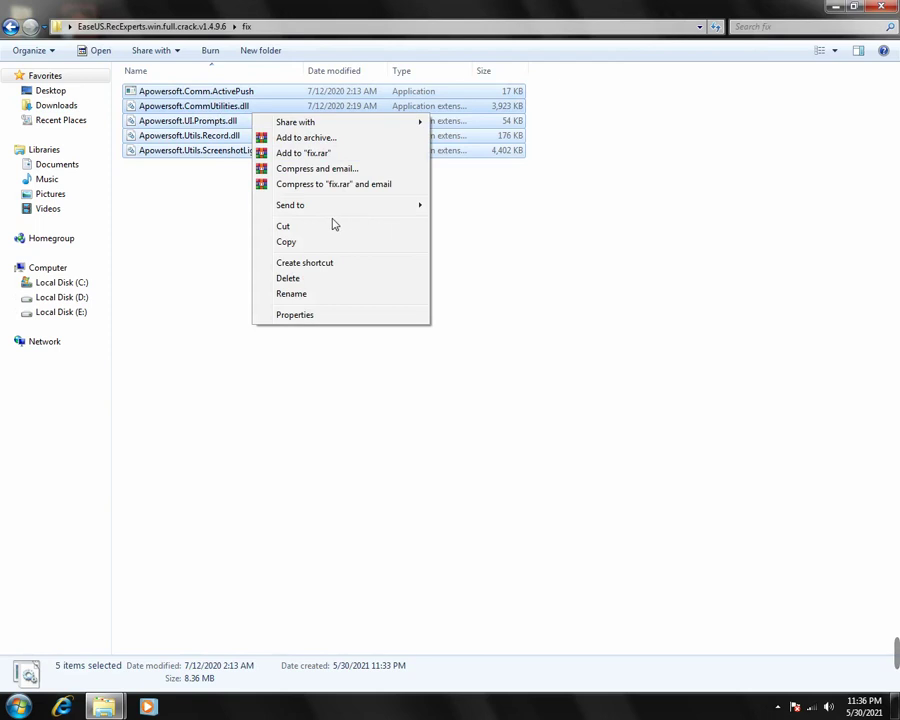
{"action": "left_click", "coordinate": [323, 241]}
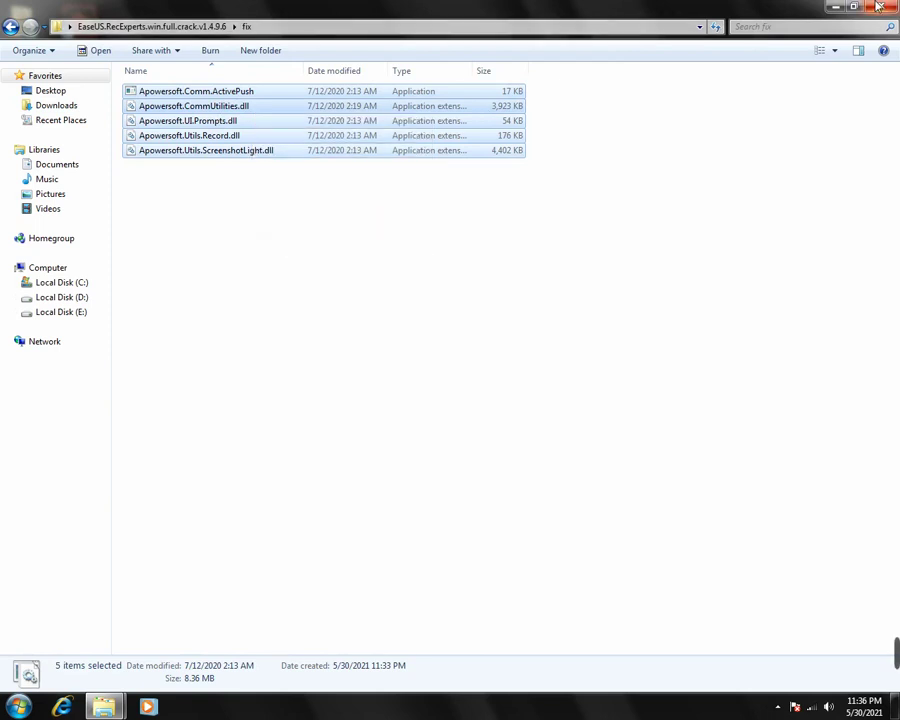
{"action": "left_click", "coordinate": [878, 7]}
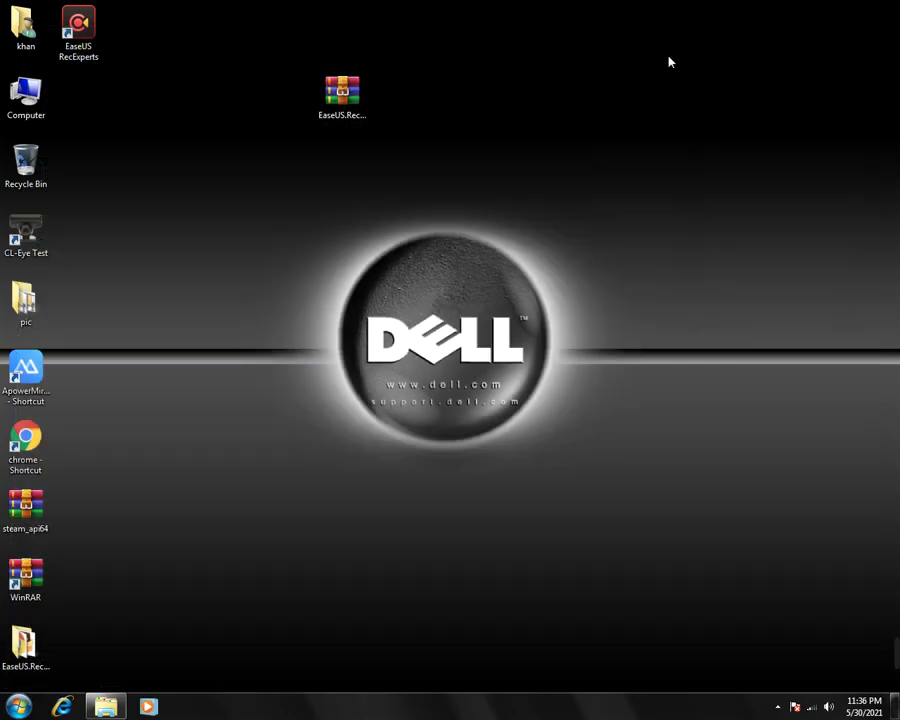
- Paste the copied Apowersoft files into the EaseUS RecExperts installation folder on Local Disk (E:) and close the folder window
{"action": "right_click", "coordinate": [60, 30]}
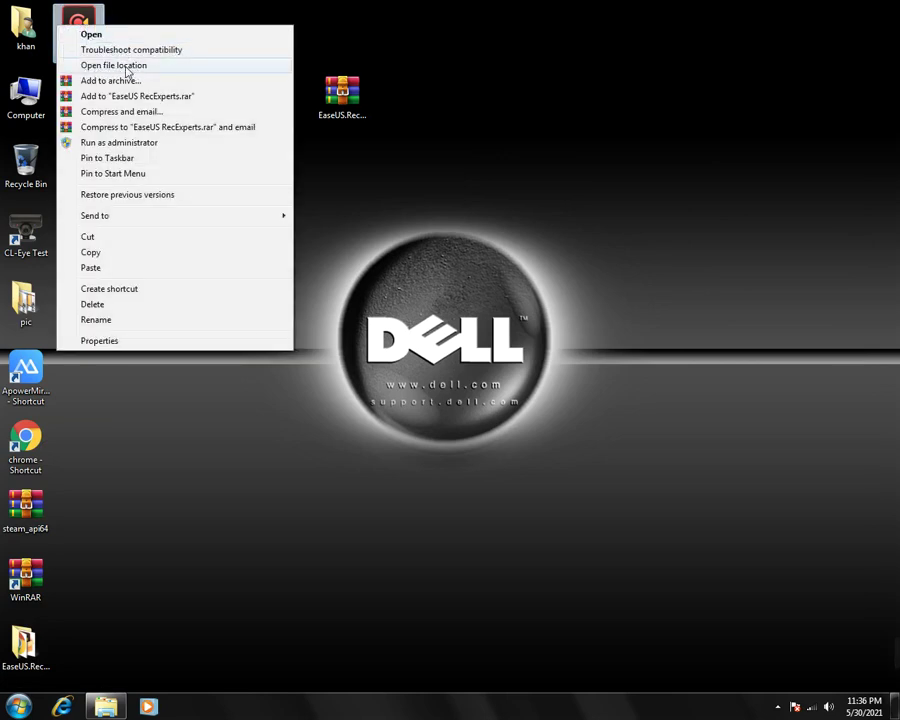
{"action": "left_click", "coordinate": [127, 67]}
{"action": "right_click", "coordinate": [614, 163]}
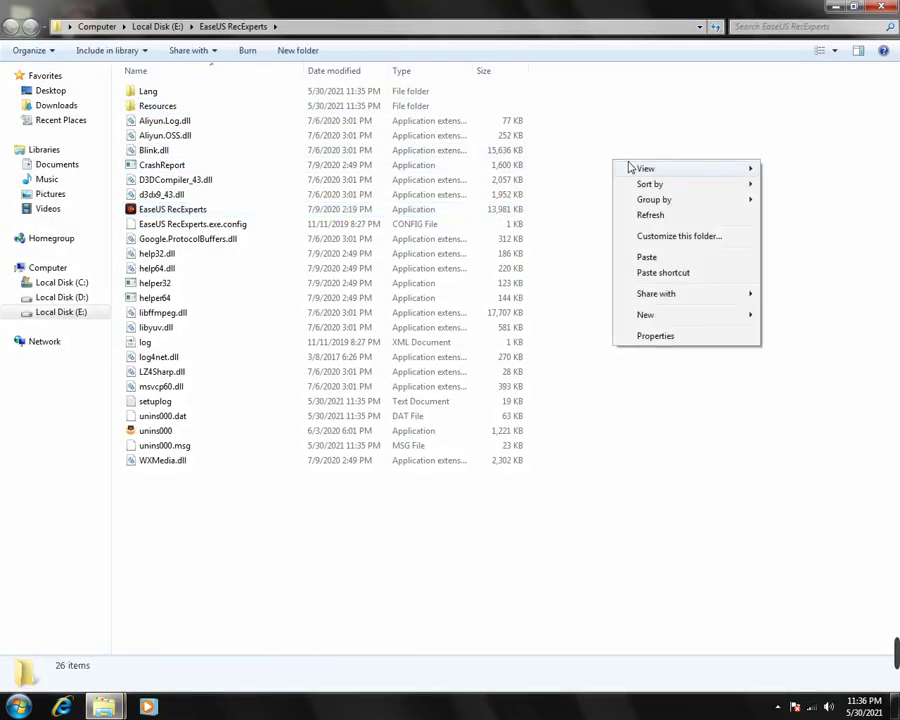
{"action": "left_click", "coordinate": [657, 259]}
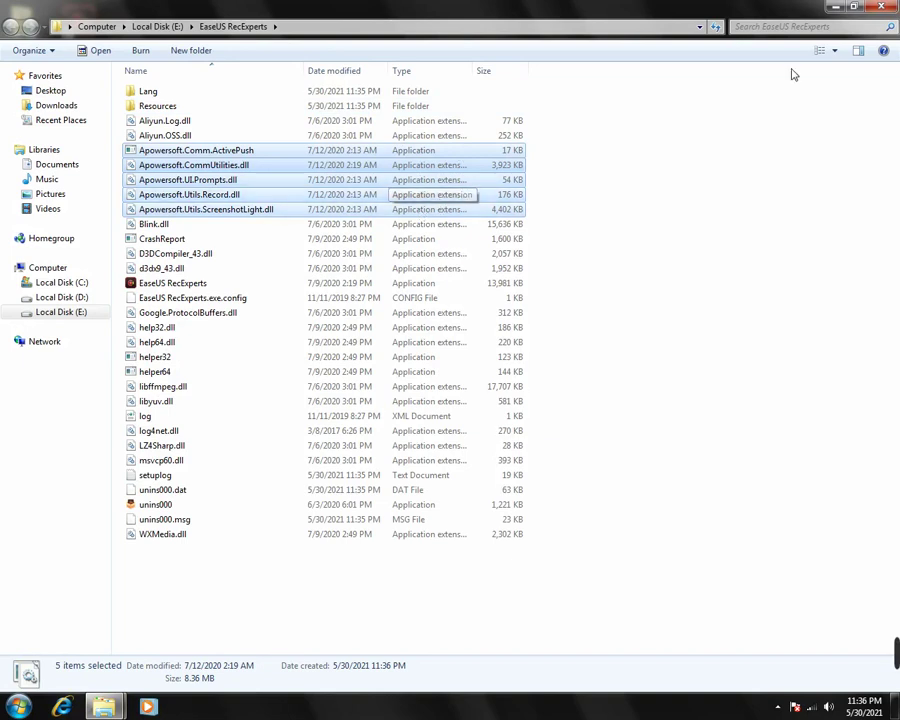
{"action": "left_click", "coordinate": [893, 7]}
- Launch EaseUS RecExperts from its desktop shortcut
{"action": "right_click", "coordinate": [645, 132]}
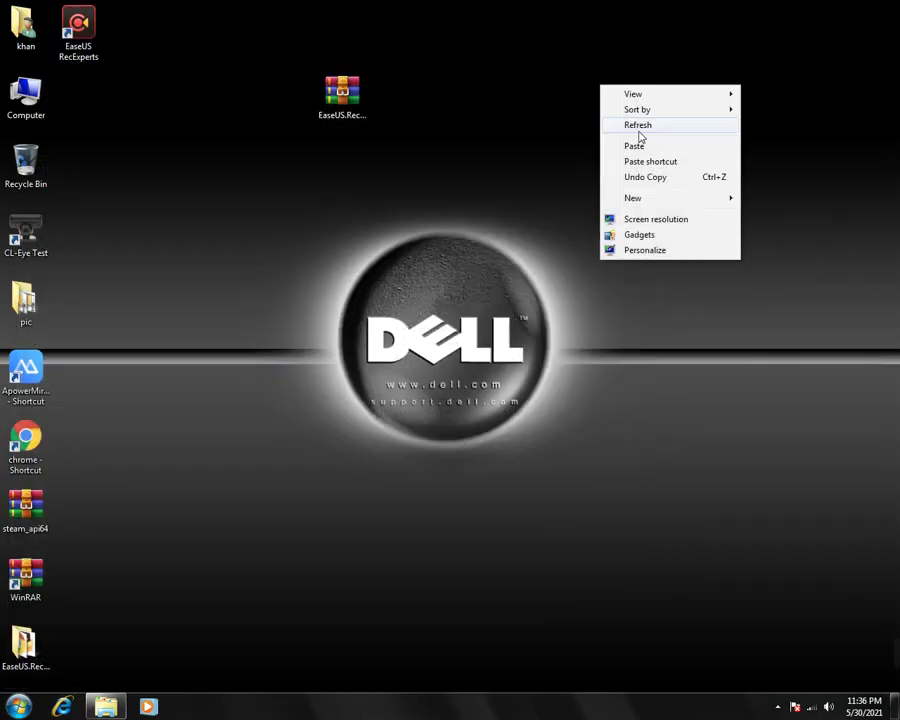
{"action": "left_click", "coordinate": [686, 172]}
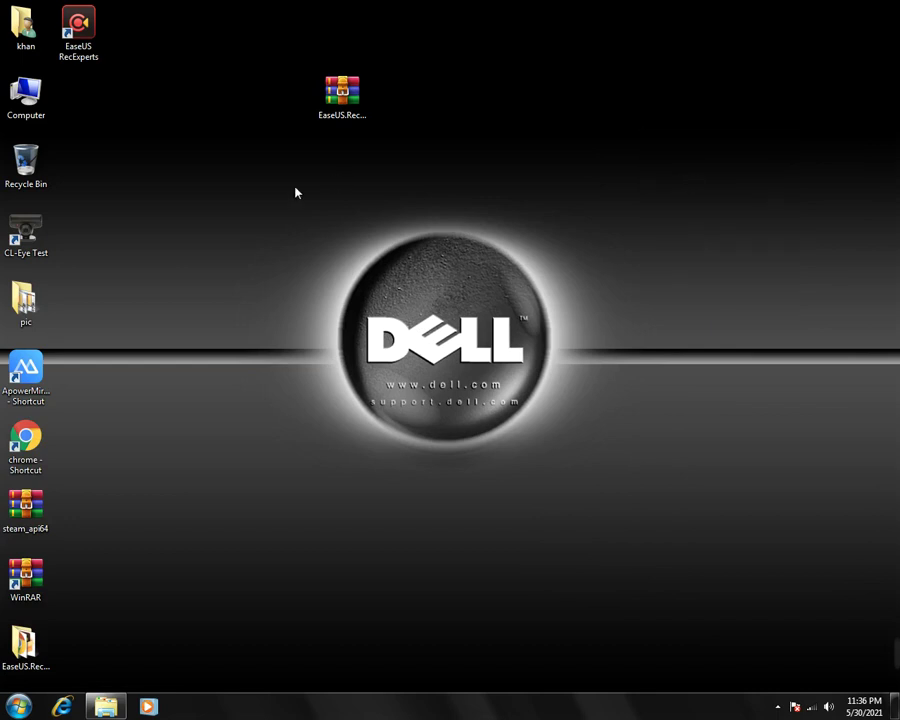
{"action": "left_click", "coordinate": [88, 38]}
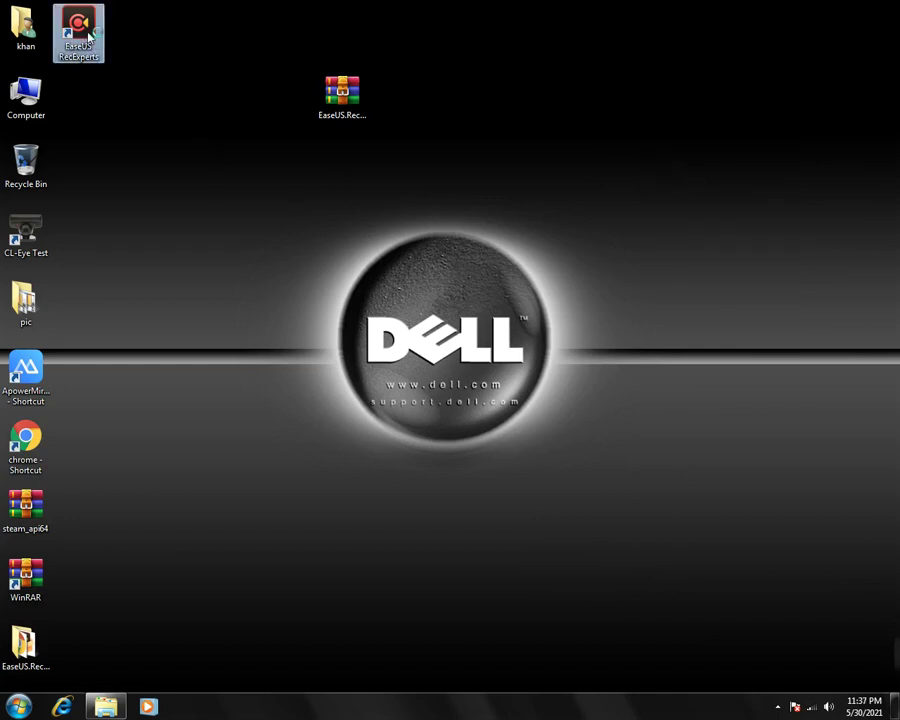
{"action": "double_click", "coordinate": [88, 37]}
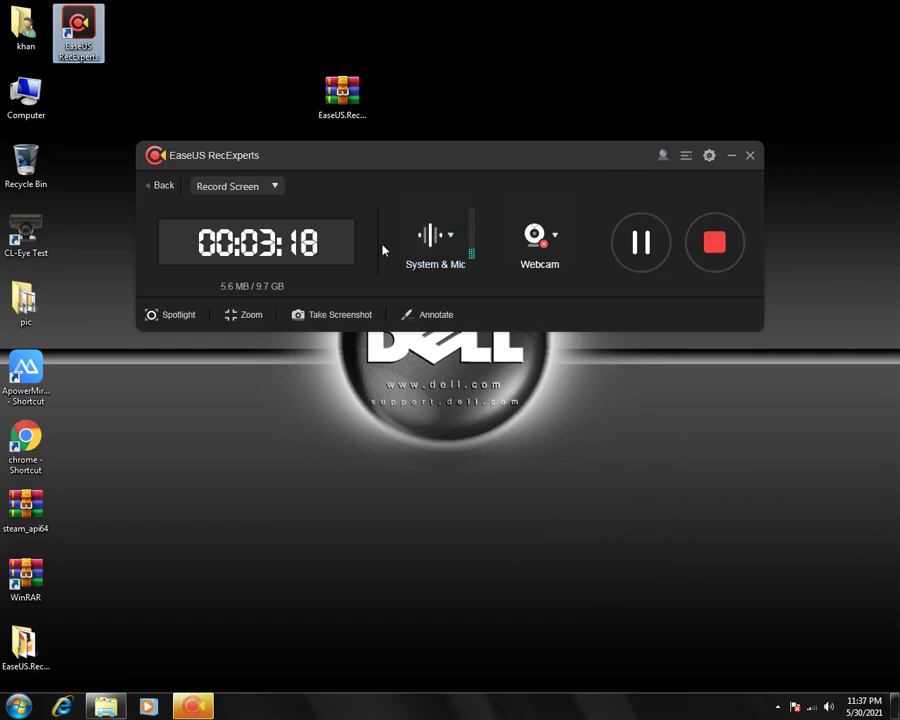
- Examine the available audio sources, recording modes and webcam choices in EaseUS RecExperts without changing any of them
{"action": "left_click", "coordinate": [453, 238]}
{"action": "left_click", "coordinate": [453, 238]}
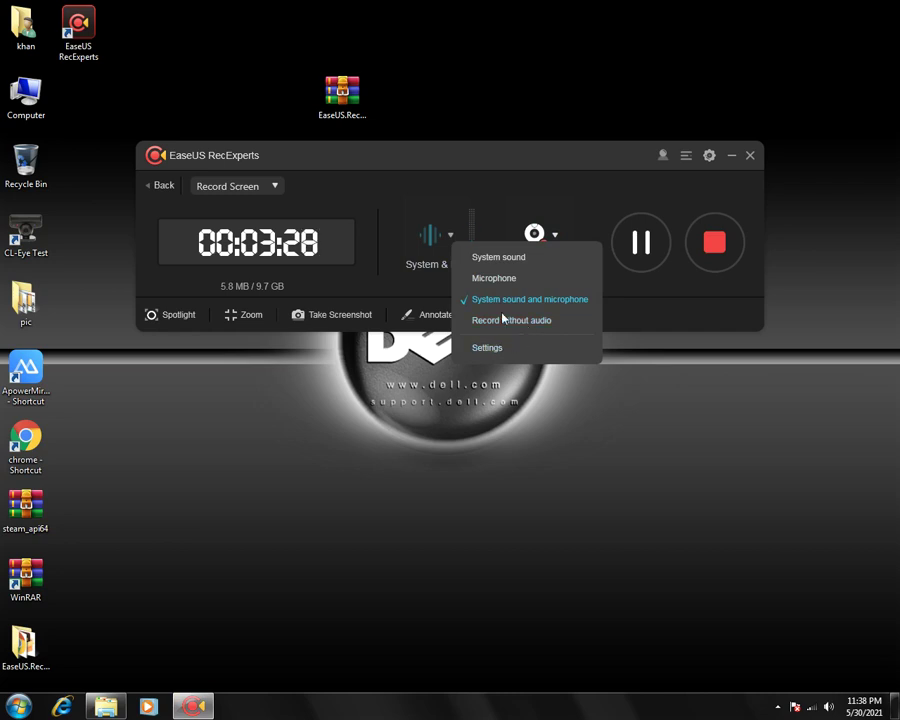
{"action": "left_click", "coordinate": [268, 186]}
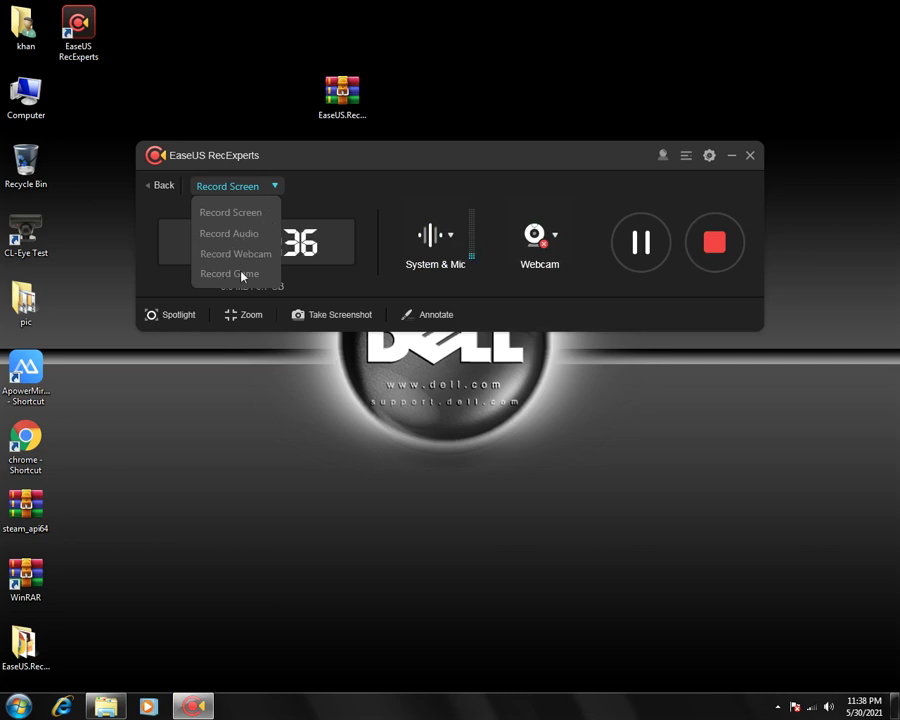
{"action": "left_click", "coordinate": [358, 185]}
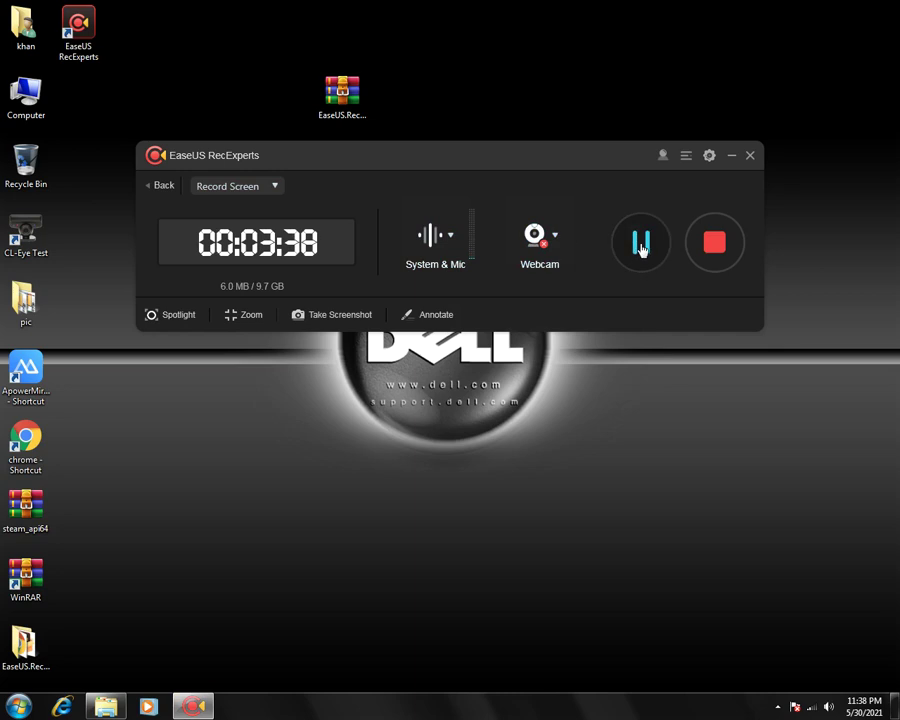
{"action": "left_click", "coordinate": [553, 235]}
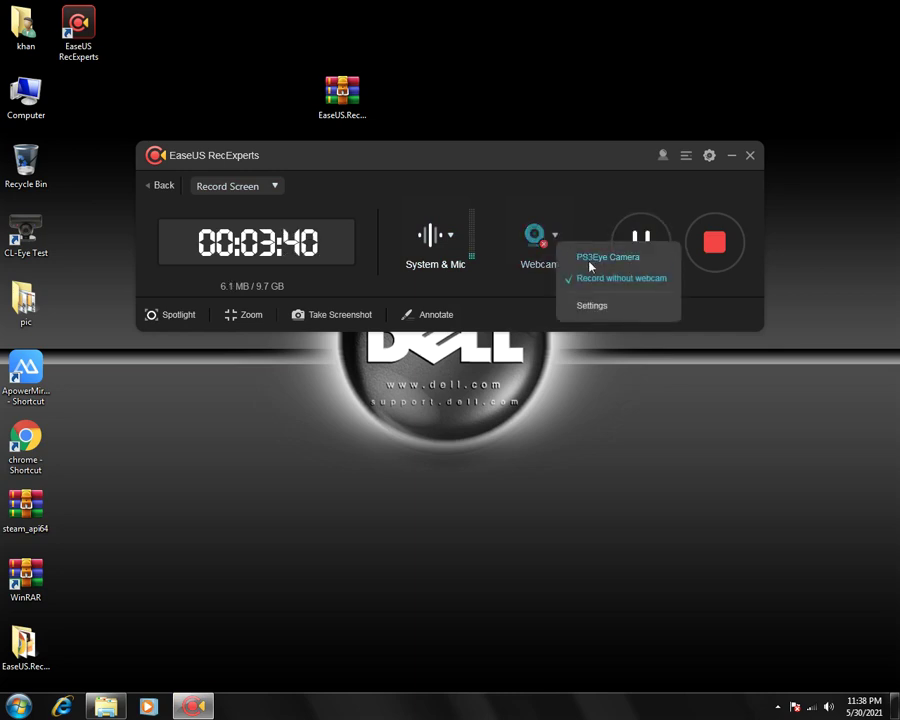
{"action": "left_click", "coordinate": [585, 195]}
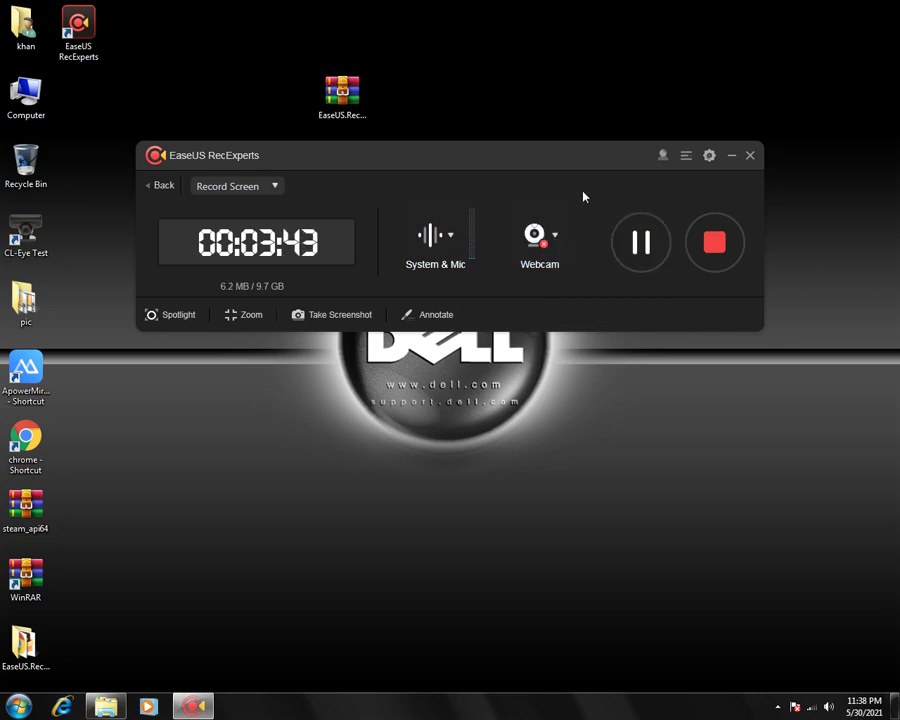